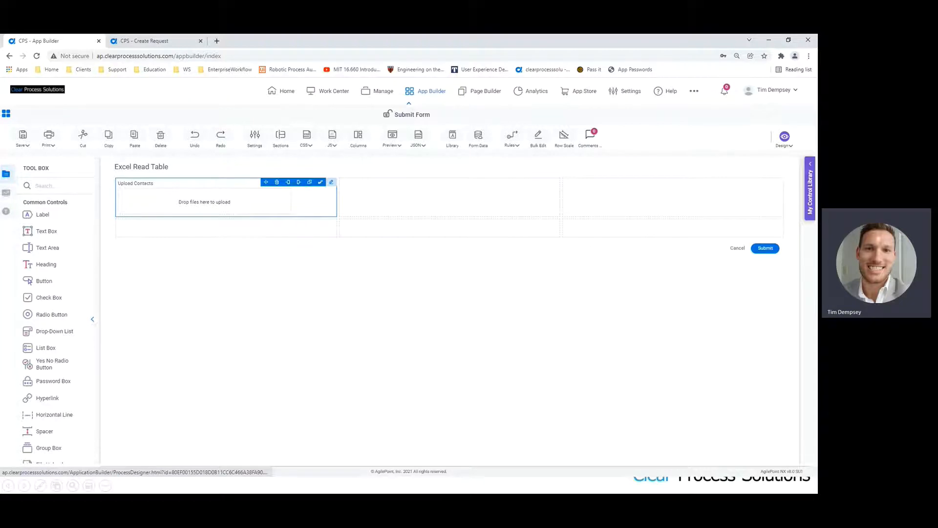
# - Open the field settings of the Upload Contacts file upload control and view its configuration options
pyautogui.click(331, 181)
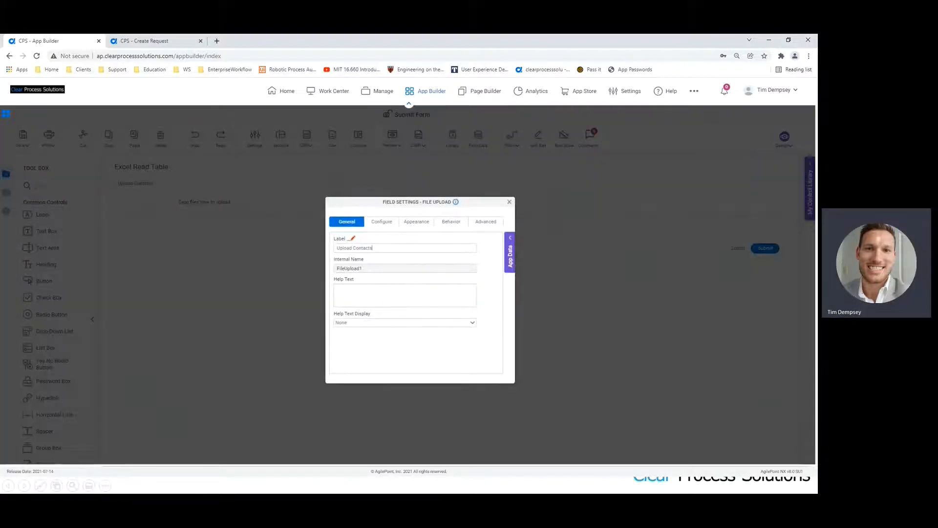
pyautogui.click(381, 221)
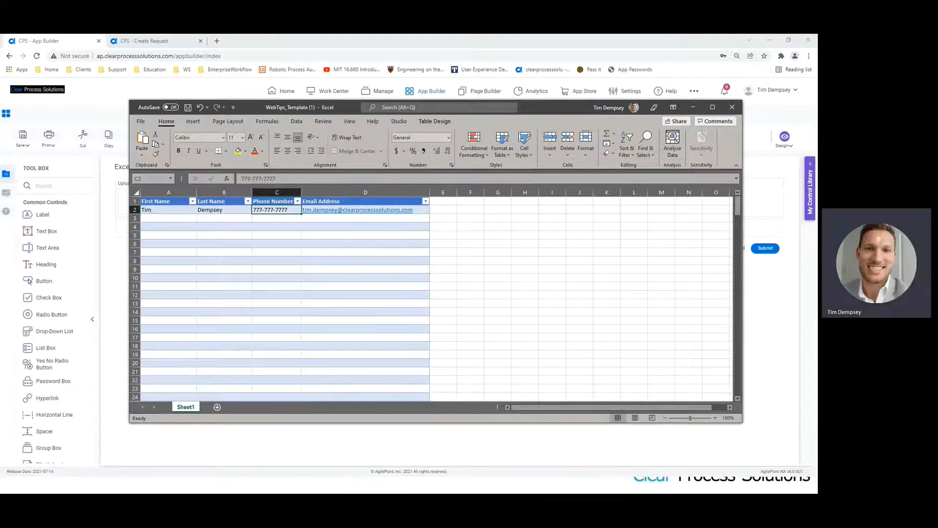
# - In the WebTips_Template (1) workbook in Excel, examine the First Name, Last Name, Phone Number and Email Address columns, and move the window aside
pyautogui.click(169, 209)
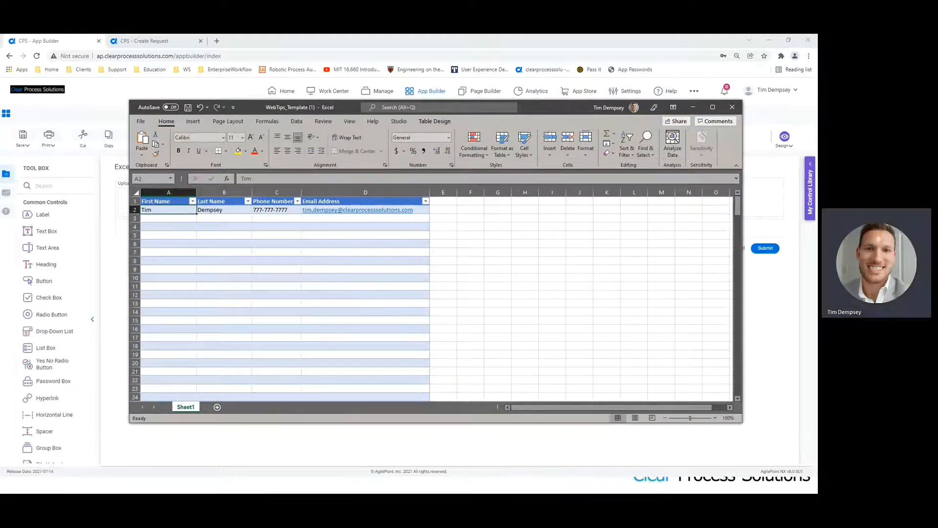
pyautogui.click(165, 201)
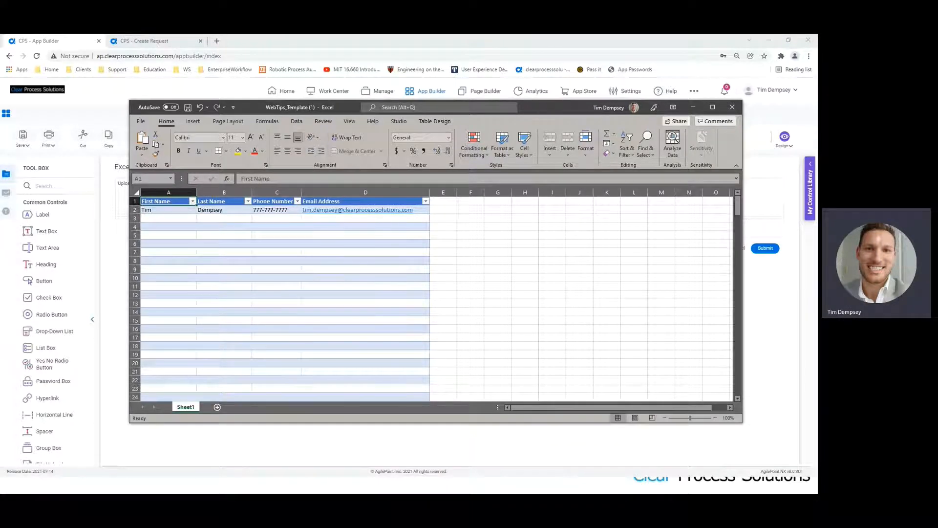
pyautogui.click(220, 202)
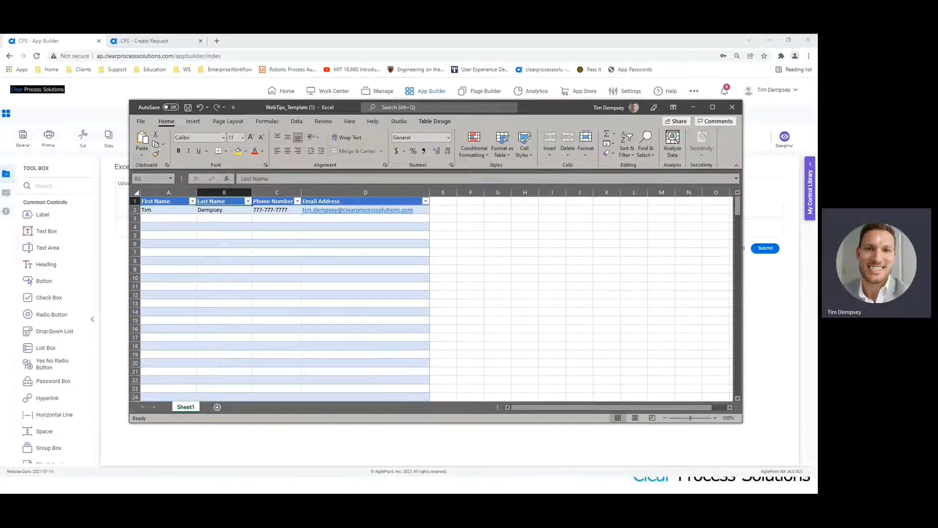
pyautogui.click(165, 202)
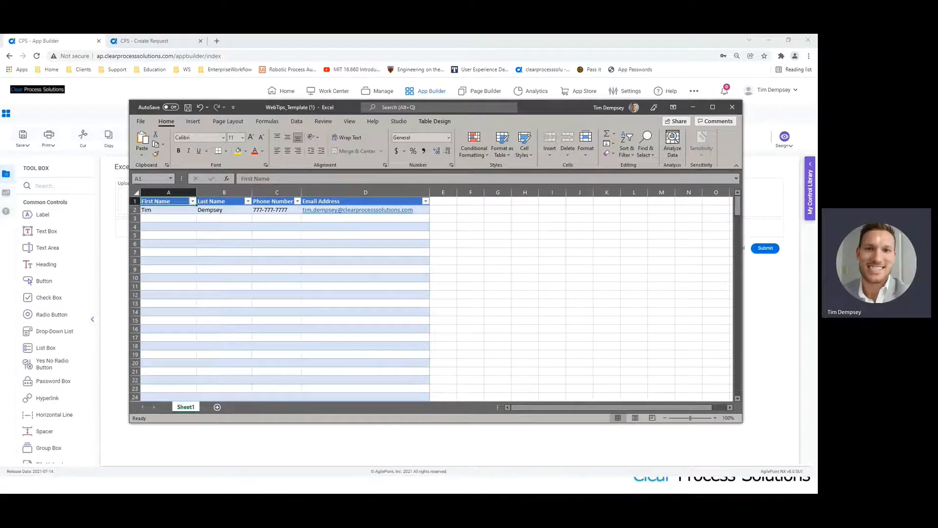
pyautogui.click(220, 202)
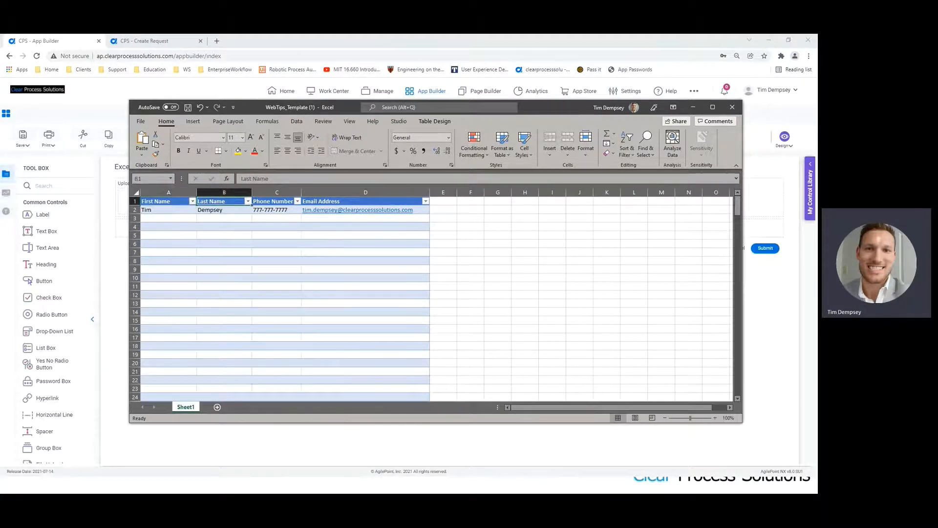
pyautogui.click(273, 198)
pyautogui.click(361, 201)
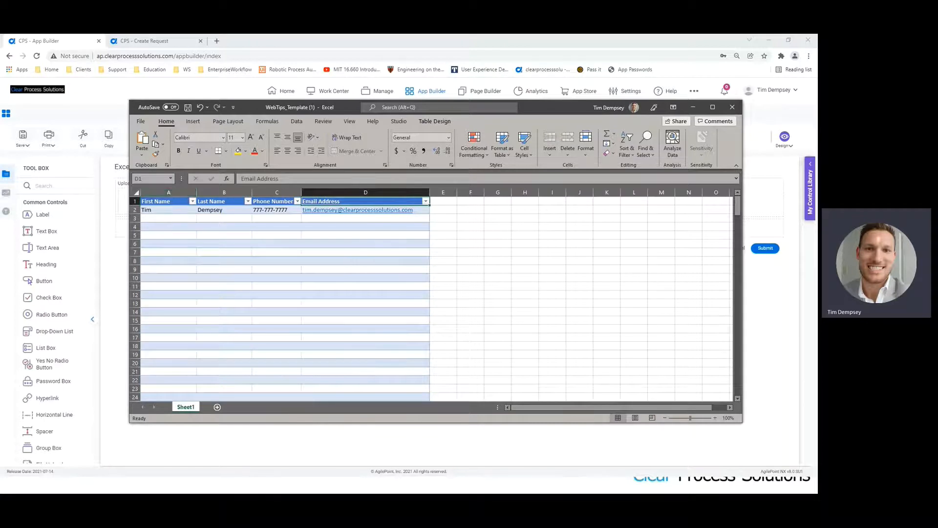
pyautogui.click(164, 201)
pyautogui.click(219, 202)
pyautogui.click(273, 198)
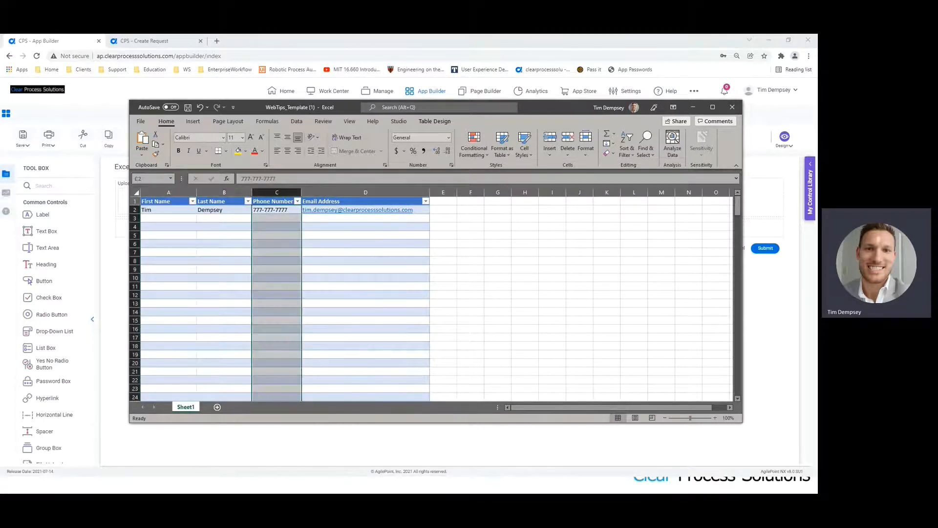
pyautogui.click(361, 202)
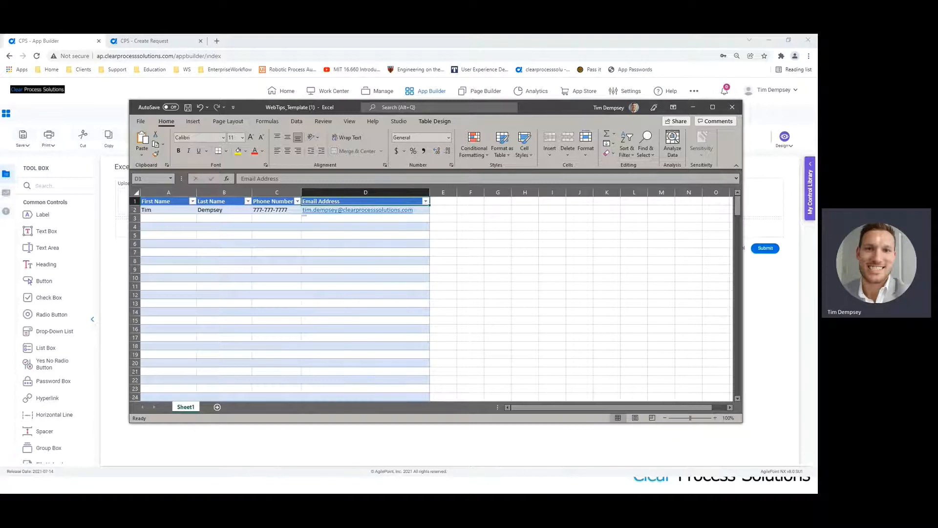
pyautogui.moveTo(347, 107); pyautogui.dragTo(817, 112)
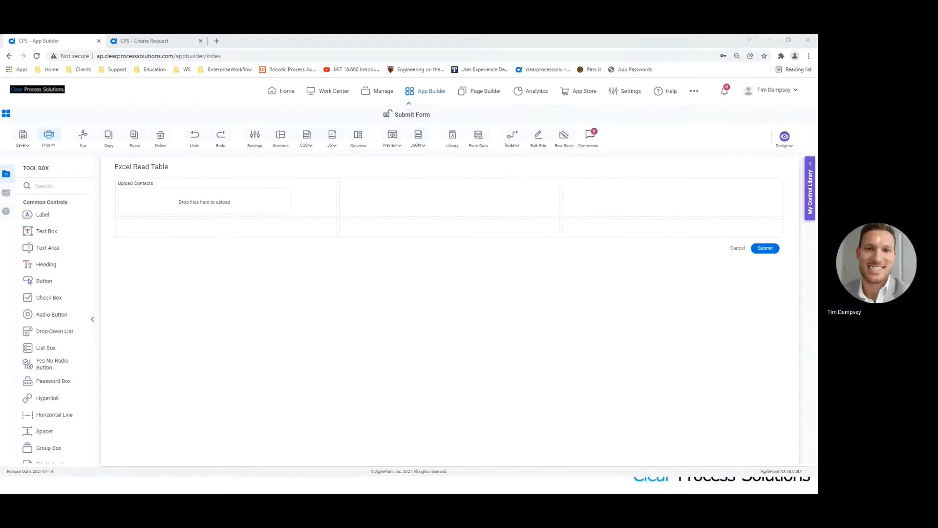
# - Undo the check-out of the Submit Form and return to the process model
pyautogui.click(23, 140)
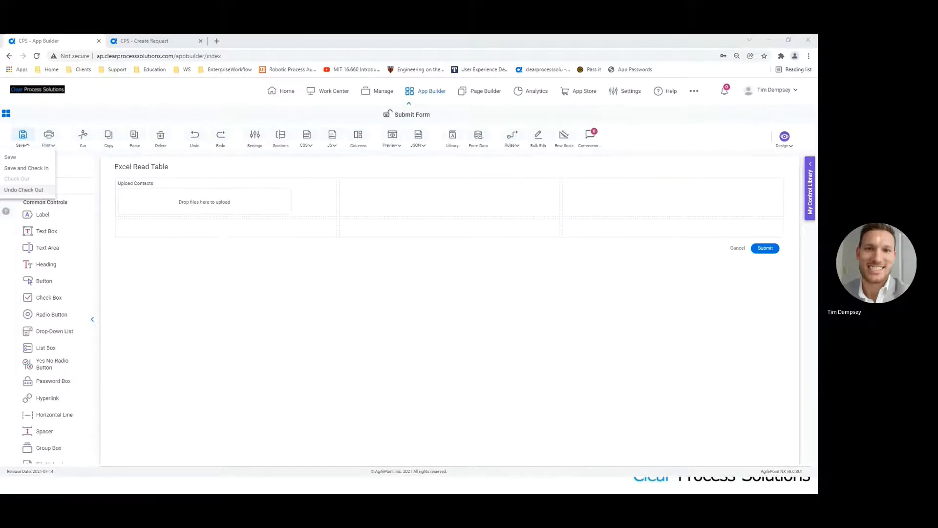
pyautogui.click(24, 190)
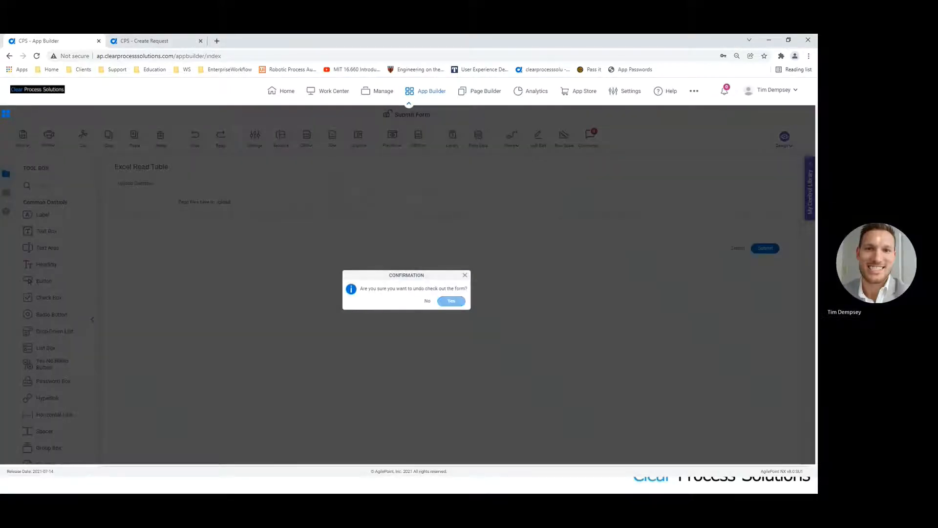
pyautogui.click(450, 300)
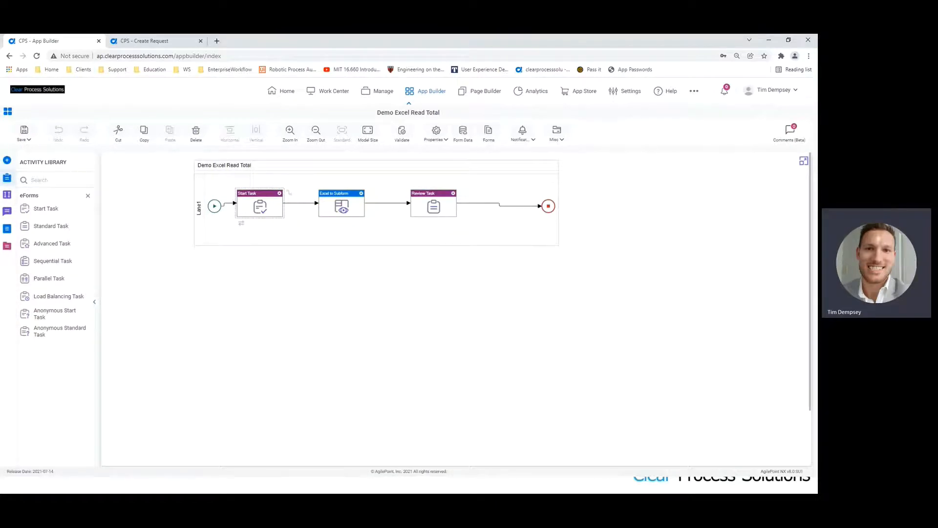
# - Open the Excel to Subform activity's configuration and review its general, source repository and design-time template settings
pyautogui.click(342, 205)
pyautogui.rightClick(361, 198)
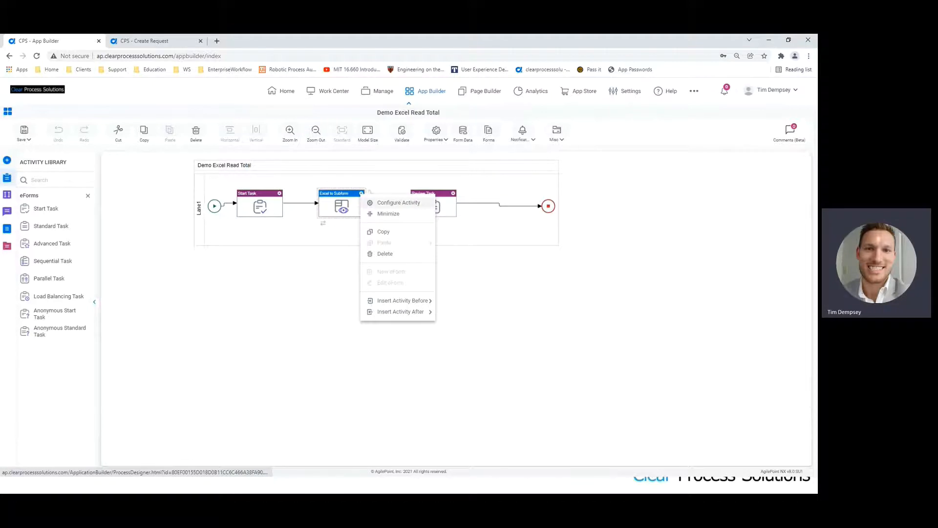
pyautogui.click(398, 202)
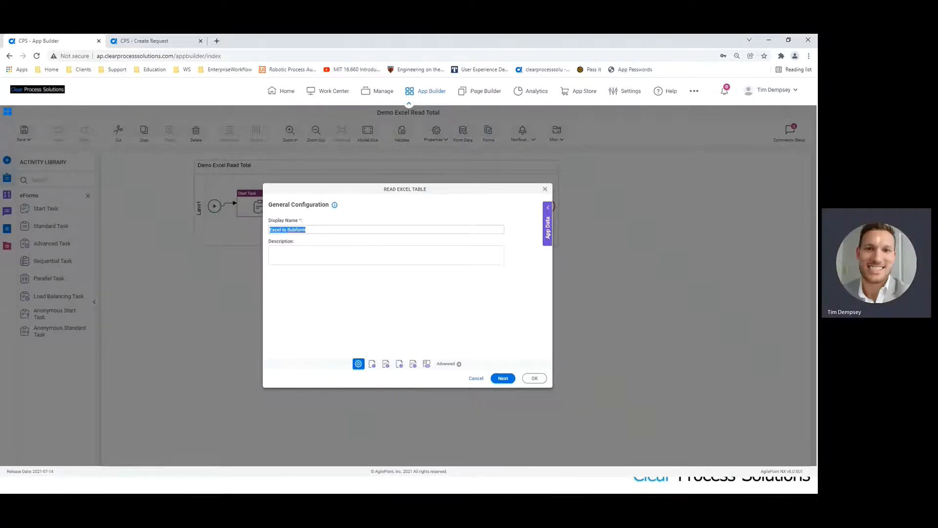
pyautogui.click(503, 378)
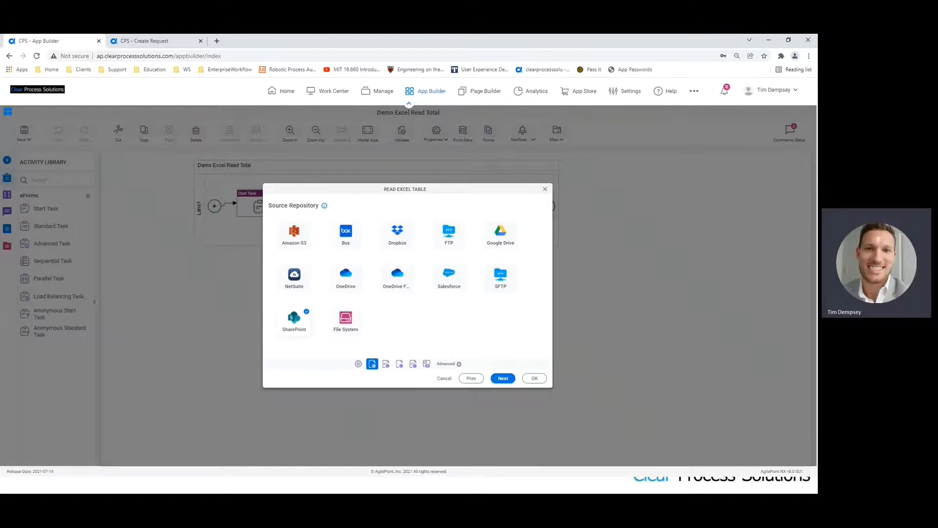
pyautogui.click(503, 379)
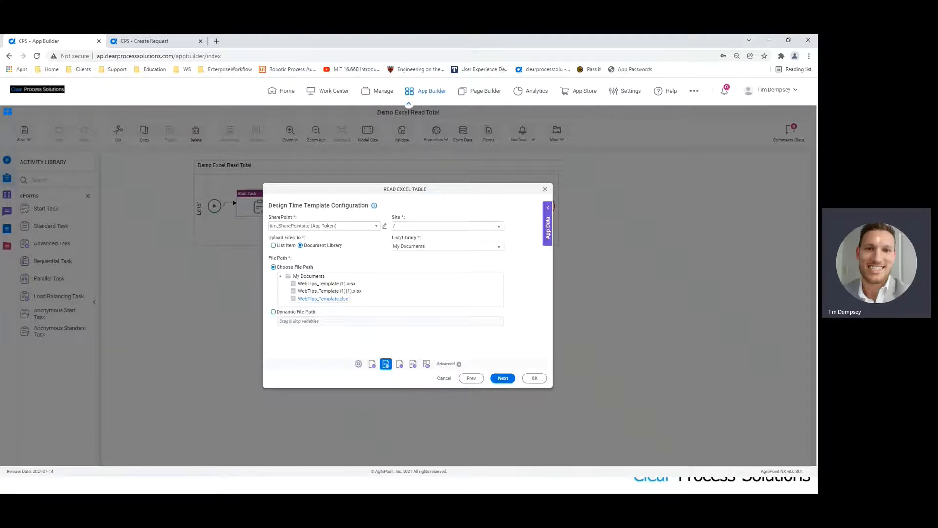
# - Bring the Excel template workbook back into view, check its four column headers, and move it aside again
pyautogui.moveTo(935, 111); pyautogui.dragTo(537, 111)
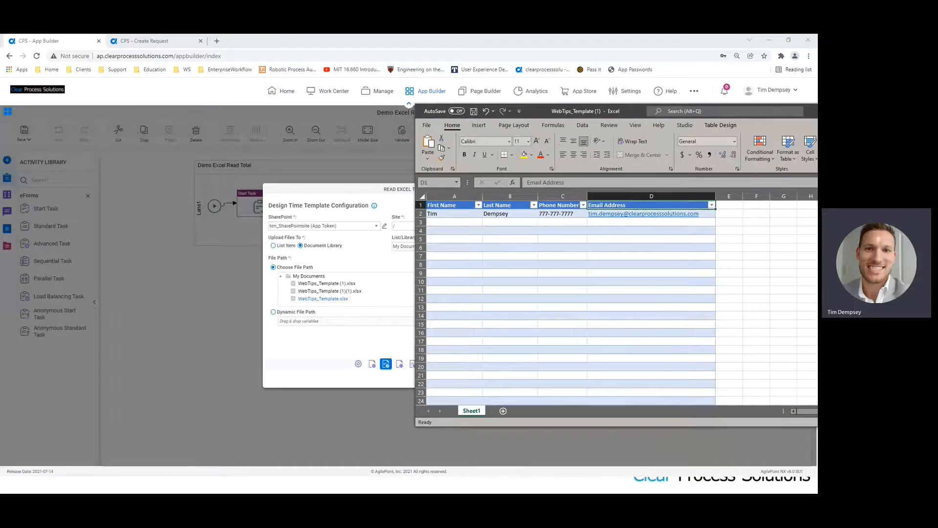
pyautogui.click(449, 205)
pyautogui.click(504, 205)
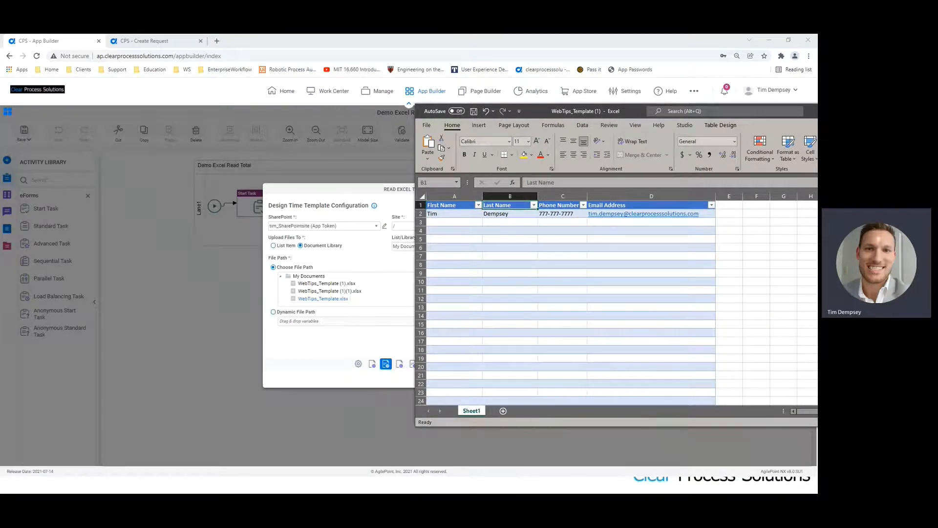
pyautogui.click(559, 205)
pyautogui.click(617, 206)
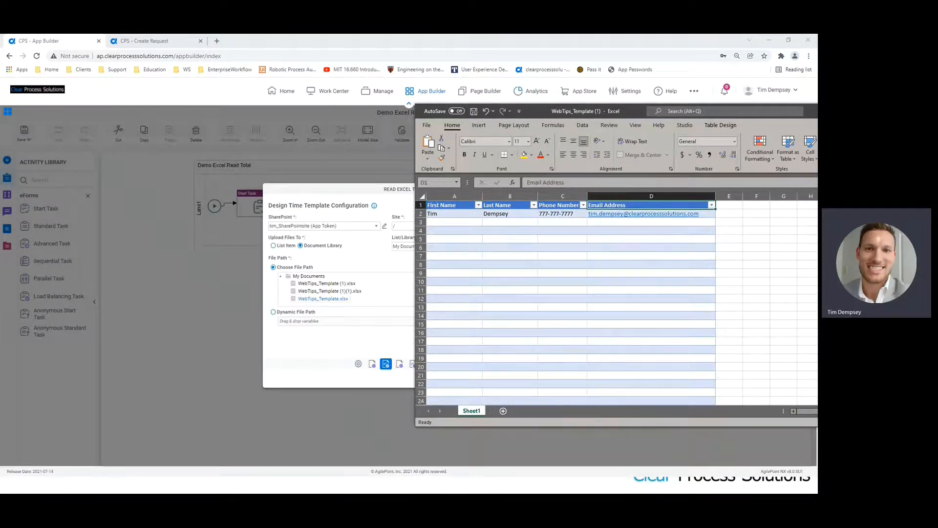
pyautogui.moveTo(601, 111); pyautogui.dragTo(935, 114)
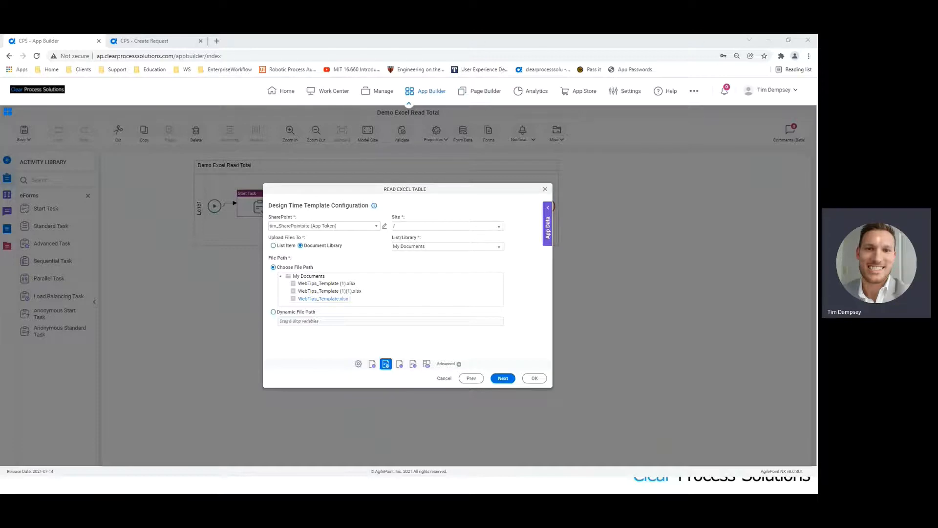
# - Review the runtime repository and the runtime template's dynamic file path, checking the FileUpload1 fields in the app data
pyautogui.click(503, 378)
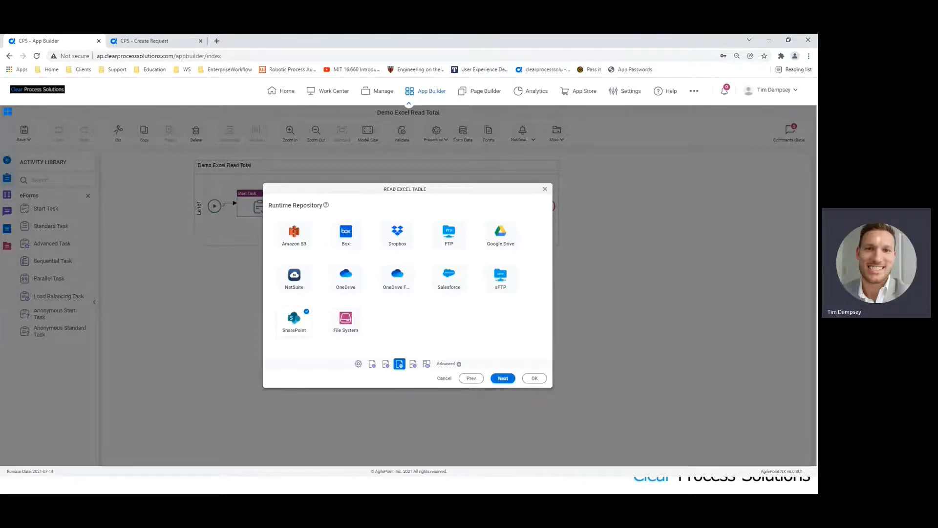
pyautogui.click(503, 378)
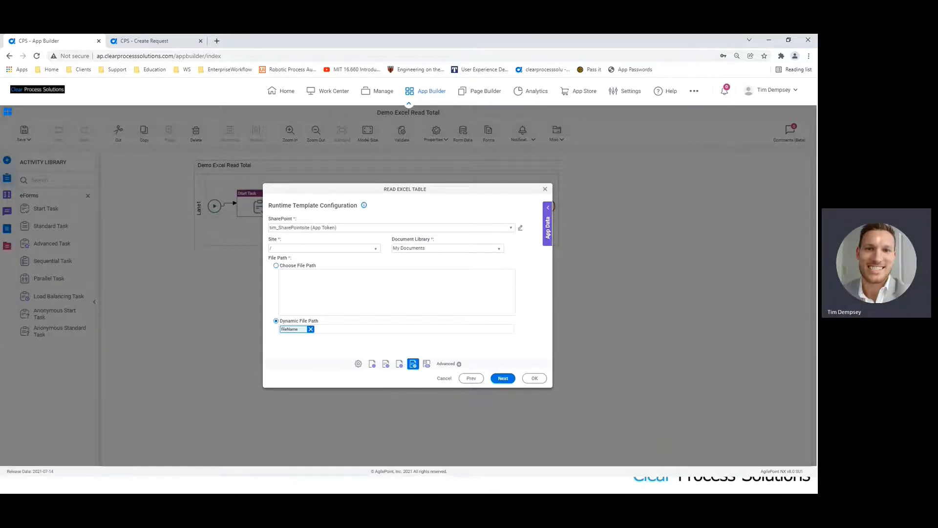
pyautogui.click(547, 223)
pyautogui.click(546, 219)
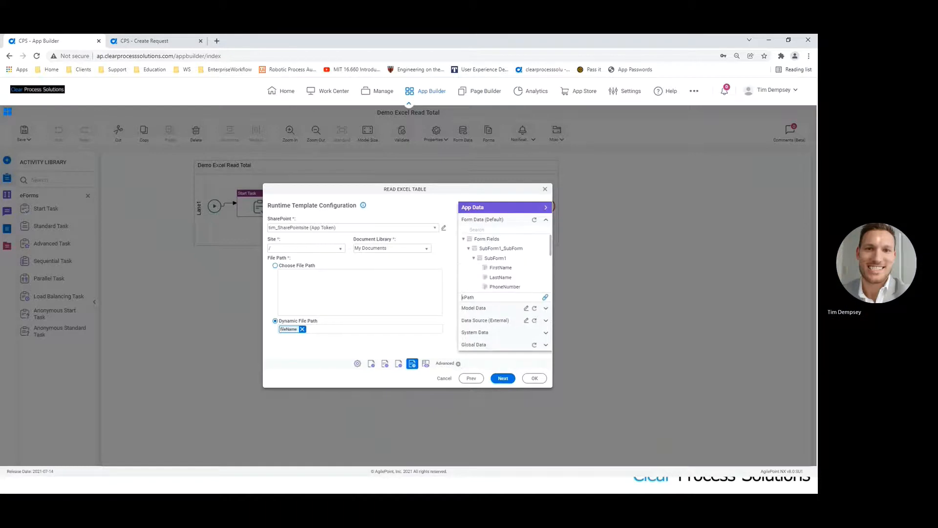
pyautogui.scroll(-3, 503, 262)
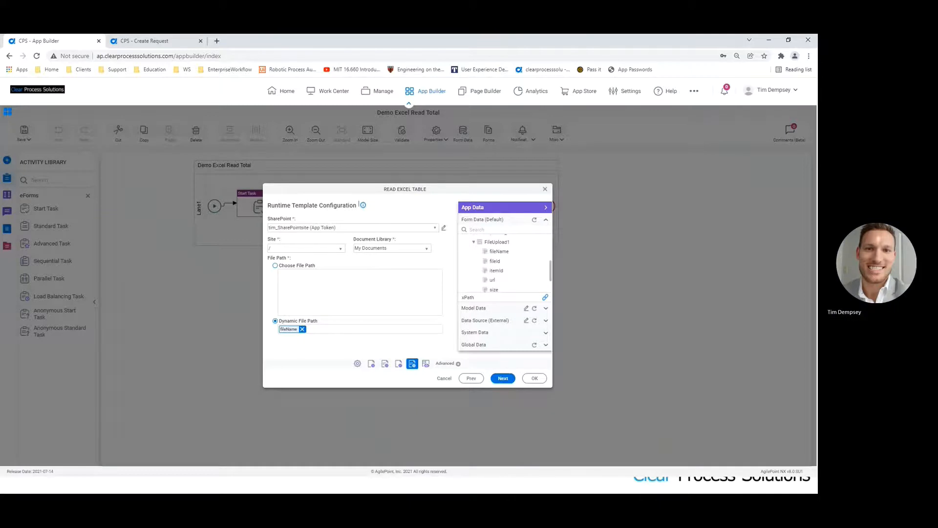
pyautogui.click(546, 207)
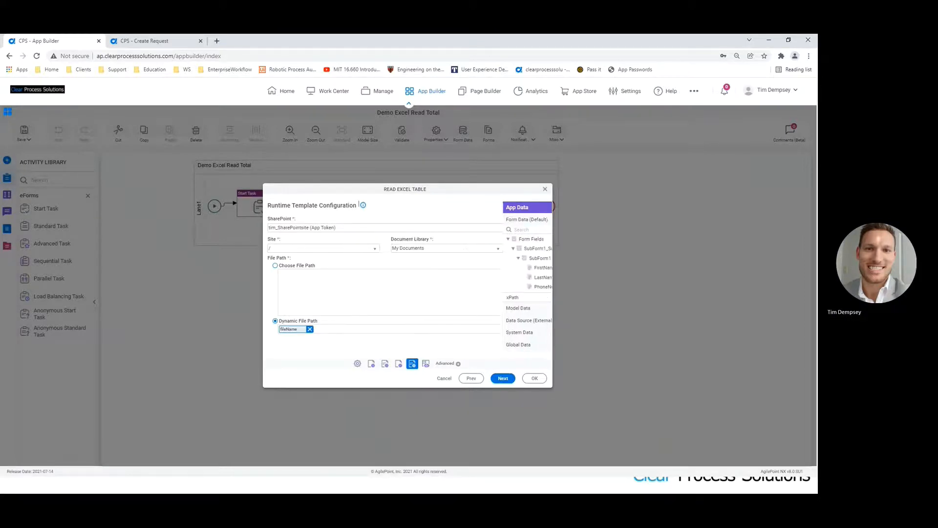
# - Examine the field mapping between the Excel table columns and the subform fields, and close the Read Excel Table configuration
pyautogui.click(503, 378)
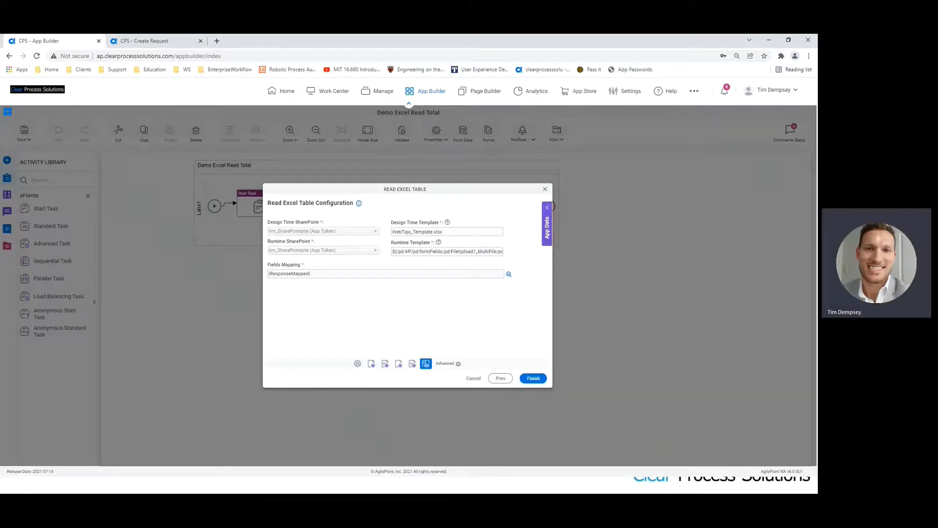
pyautogui.click(508, 274)
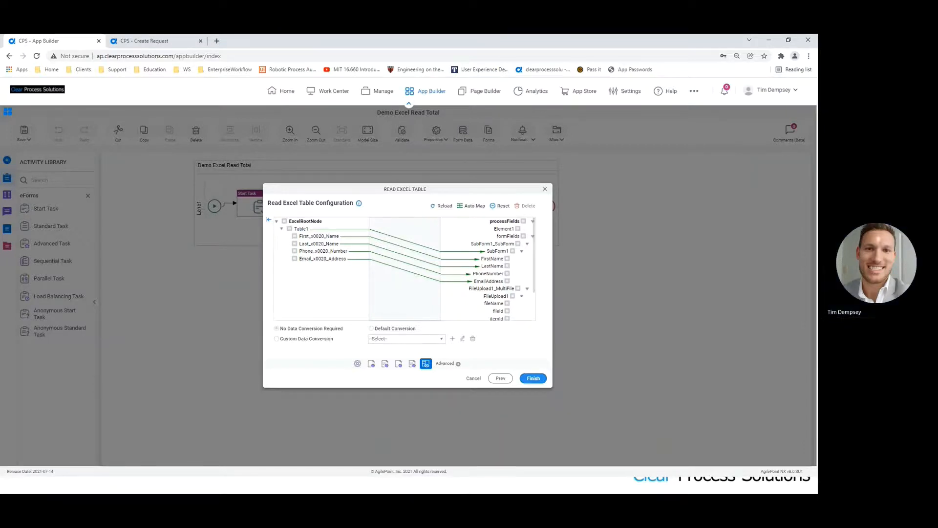
pyautogui.press('Escape')
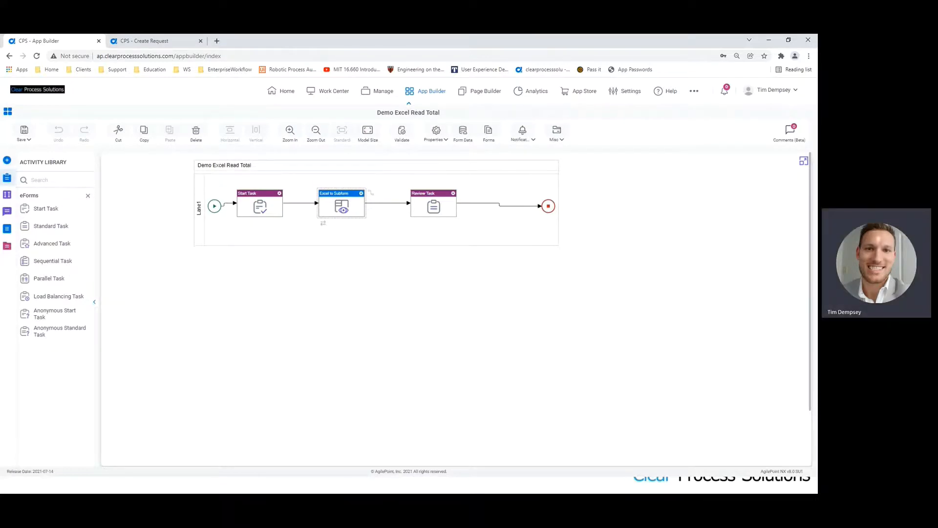
# - Open the Review Task's Test form from its eForm configuration, choosing edit mode, and inspect the contacts subform
pyautogui.click(453, 193)
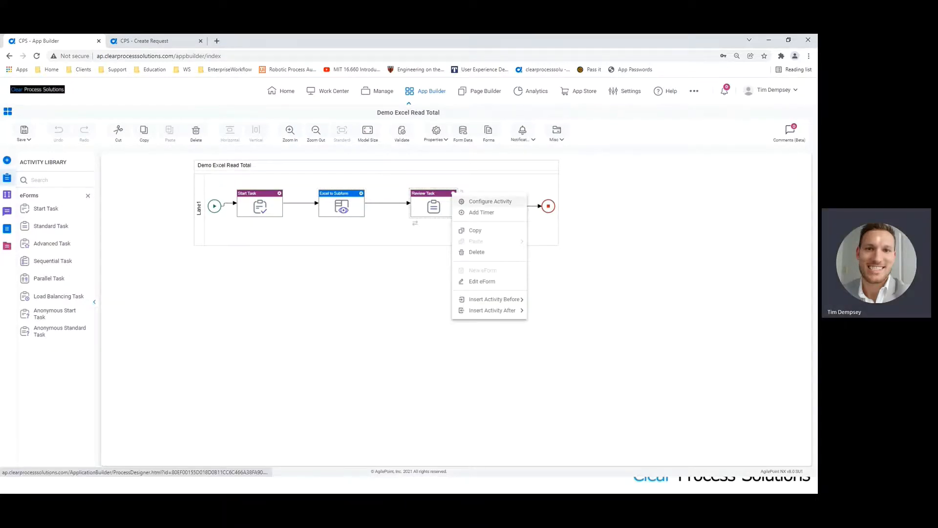
pyautogui.click(490, 201)
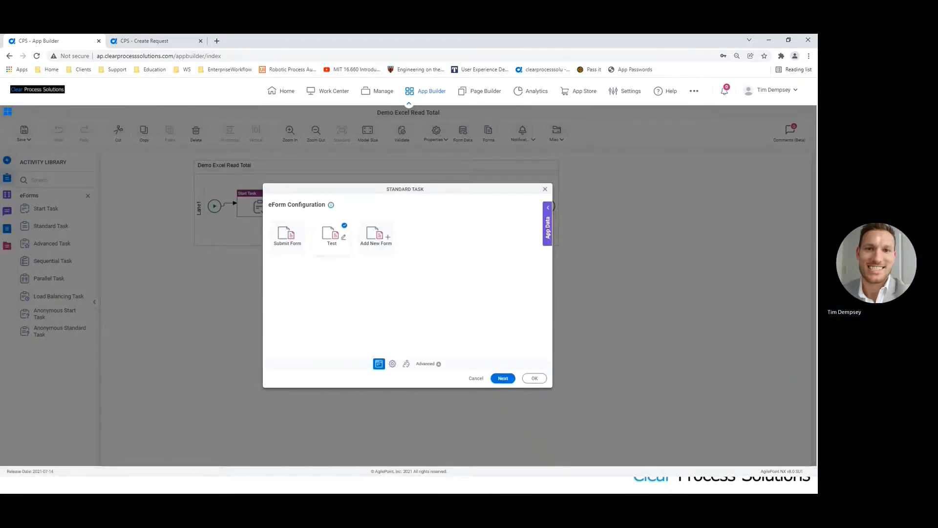
pyautogui.click(343, 238)
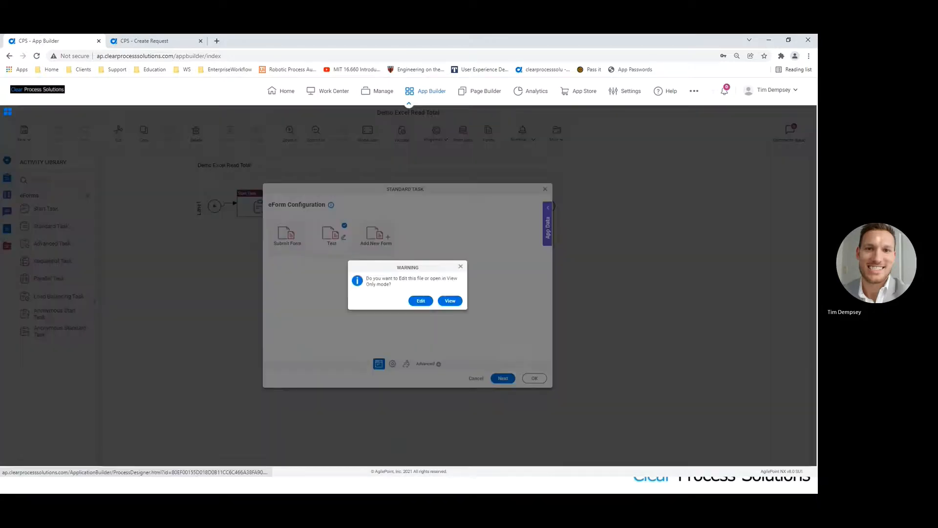
pyautogui.click(420, 300)
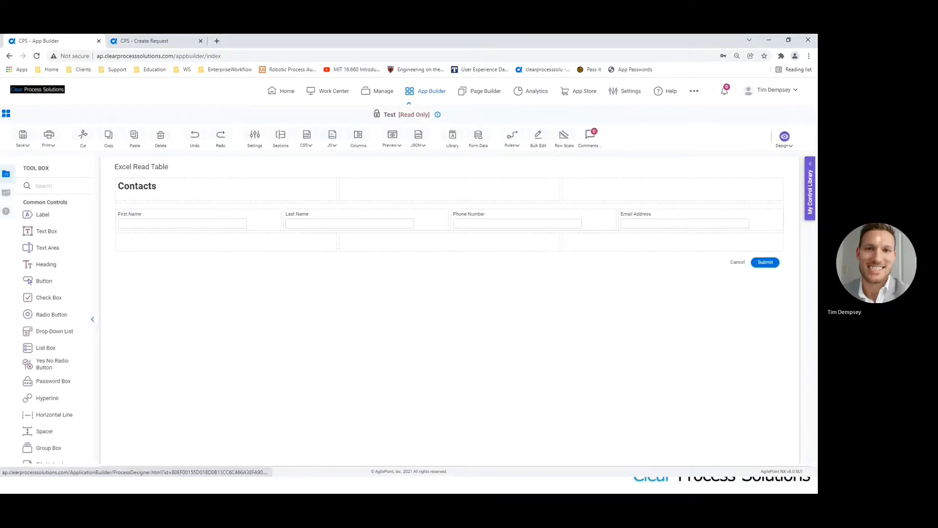
pyautogui.click(449, 206)
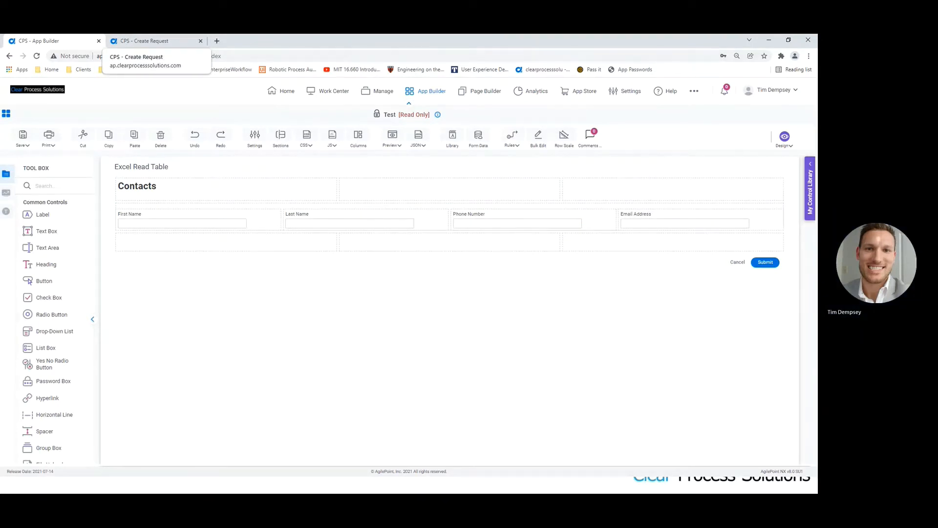
# - Start a Demo Excel Read Total request, upload the WebTips contacts workbook to Upload Contacts, and submit the form
pyautogui.click(146, 41)
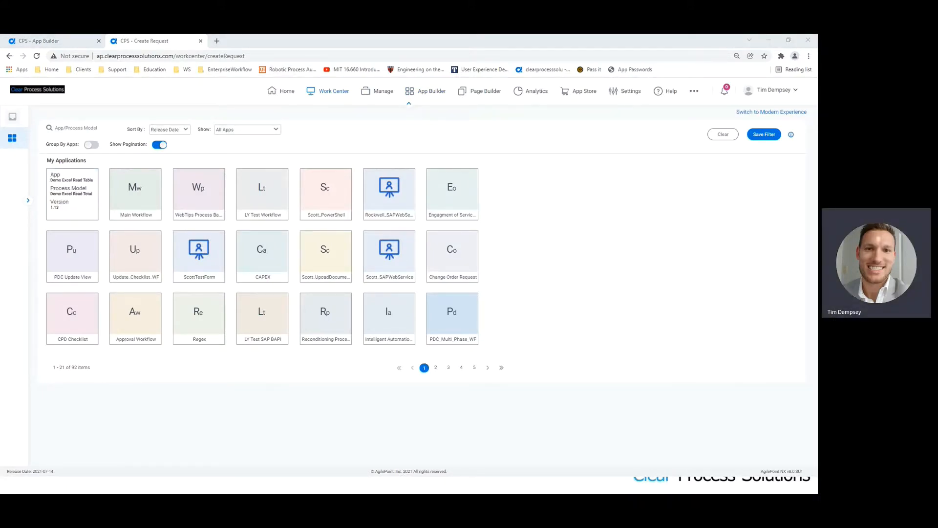
pyautogui.click(73, 191)
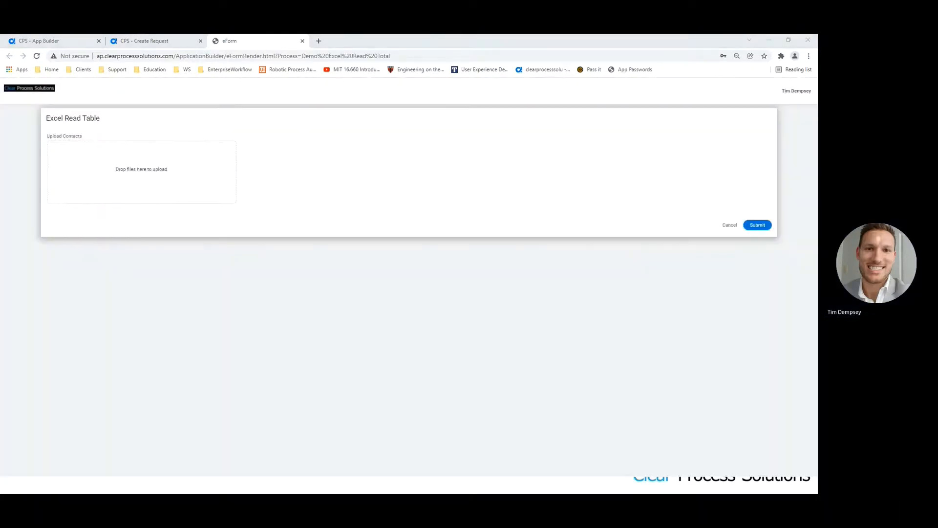
pyautogui.moveTo(496, 230); pyautogui.dragTo(210, 188)
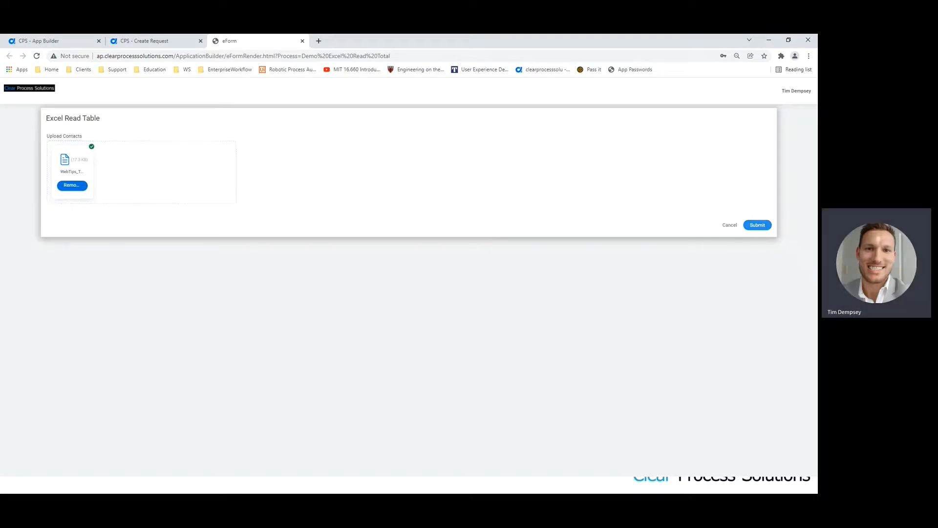
pyautogui.click(757, 225)
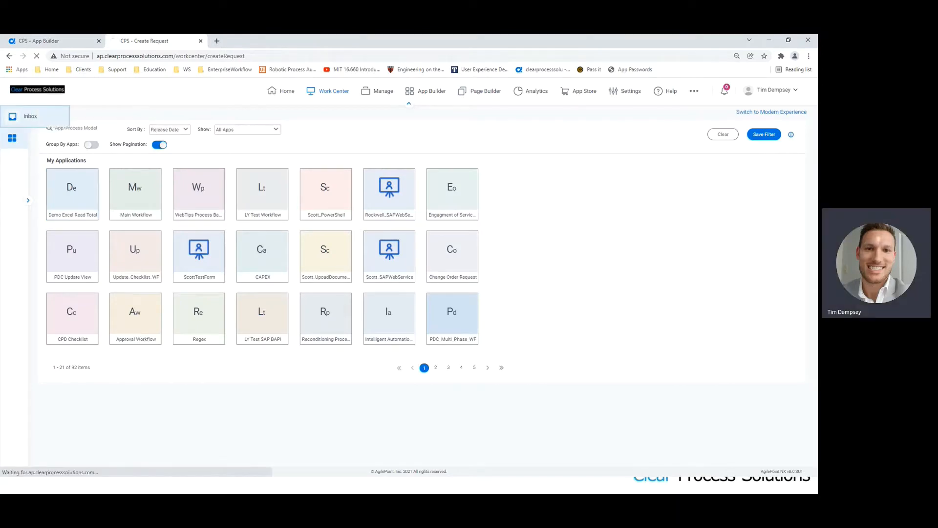
# - Open the assigned Review Task of the Demo Excel Read Total process from the inbox's own task list
pyautogui.click(12, 117)
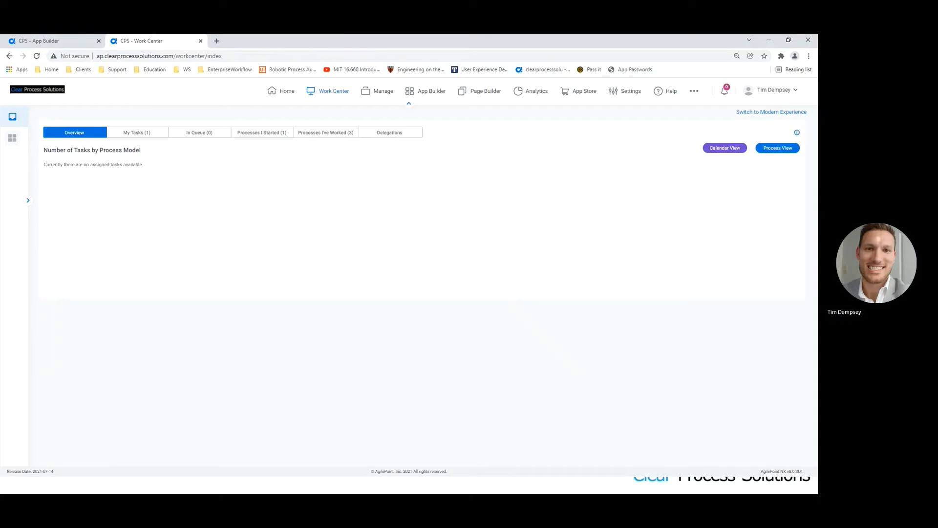
pyautogui.click(136, 133)
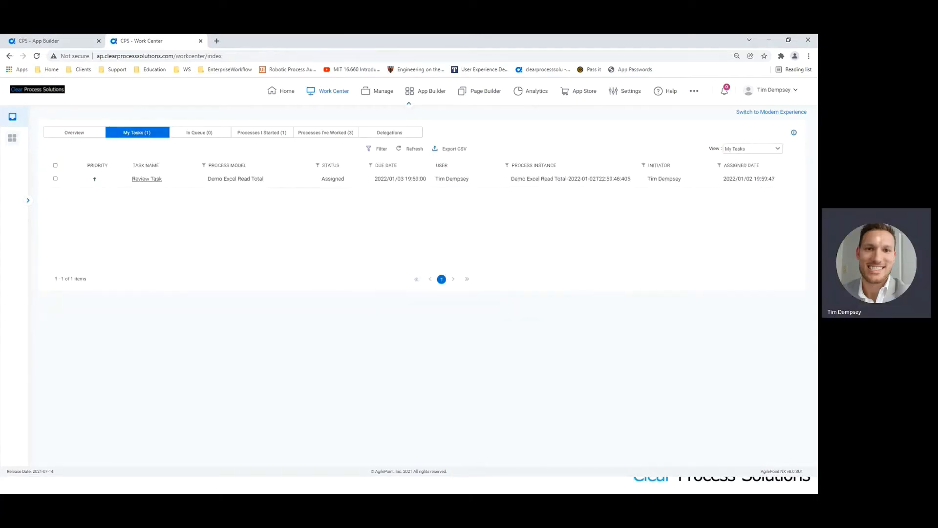
pyautogui.click(143, 180)
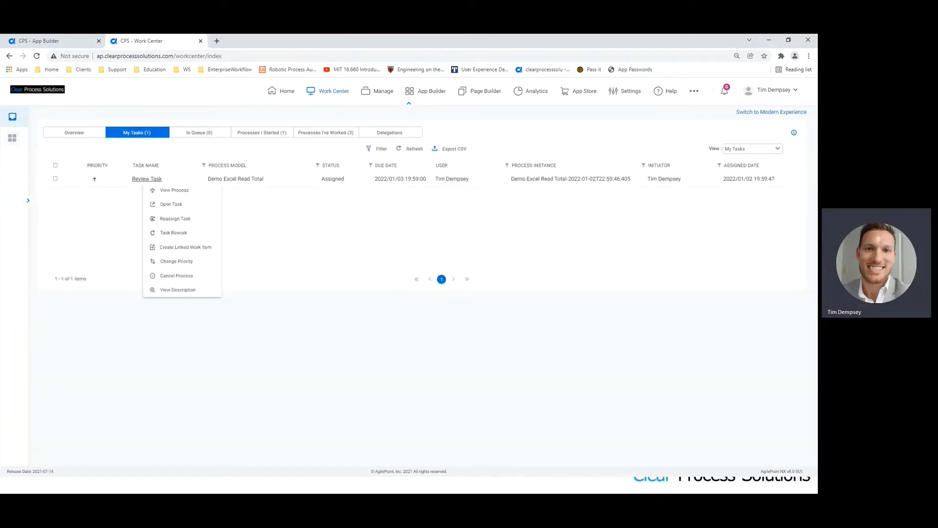
pyautogui.click(171, 204)
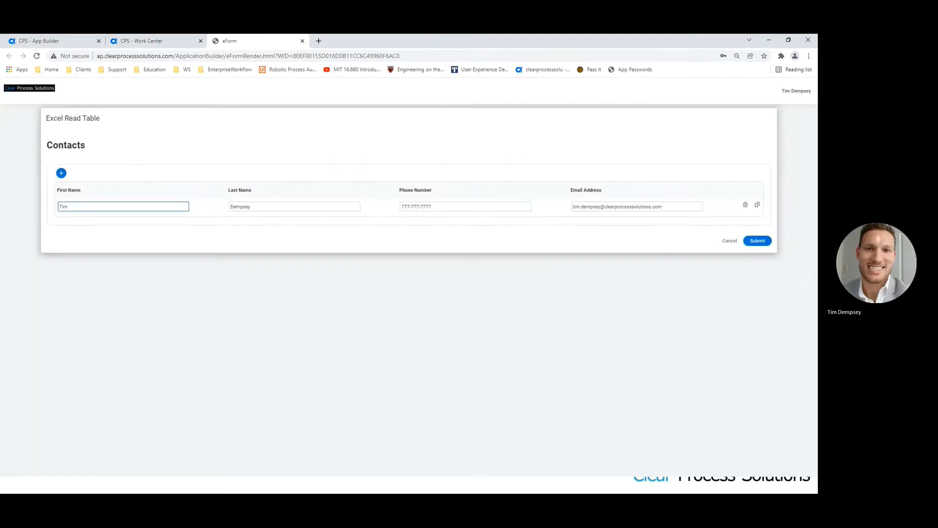
# - Check the first name, last name, phone number and email address fields in the review form's contacts subform
pyautogui.click(123, 207)
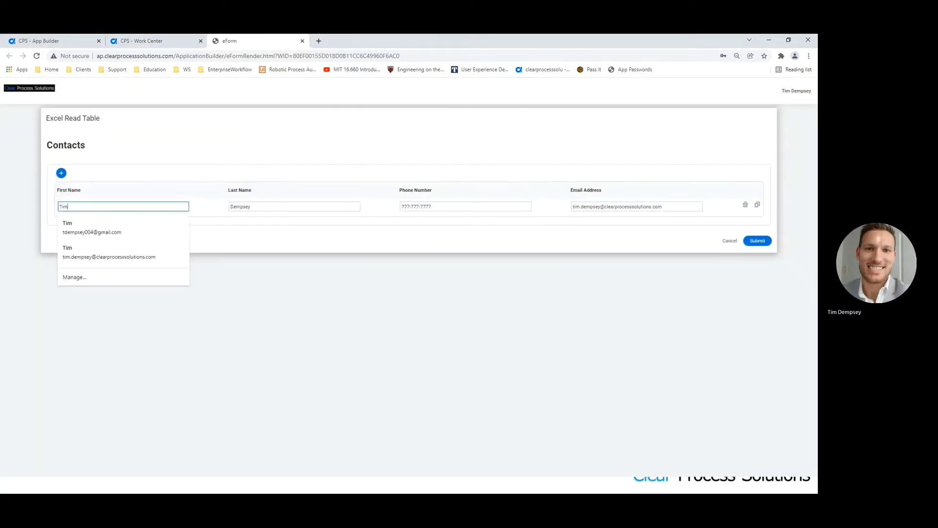
pyautogui.click(294, 206)
pyautogui.click(465, 206)
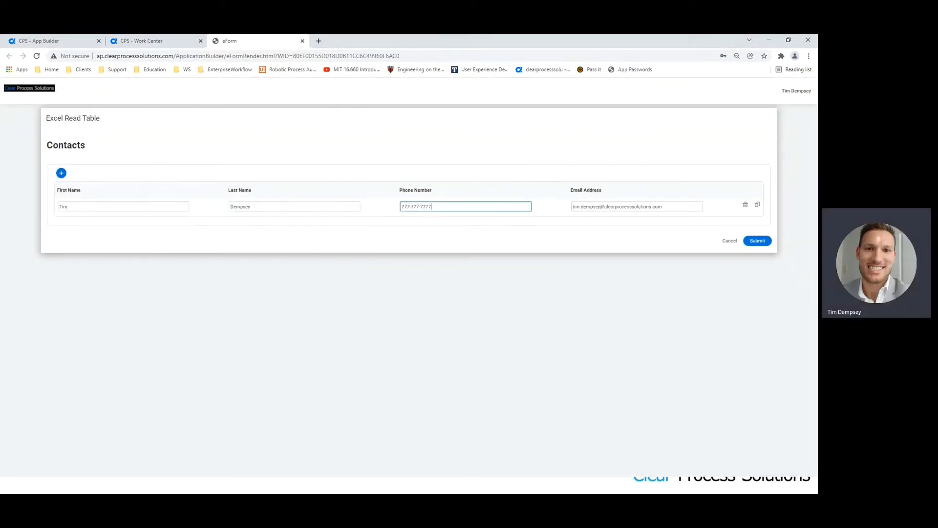
pyautogui.click(673, 206)
pyautogui.hotkey('alt', 'Tab')
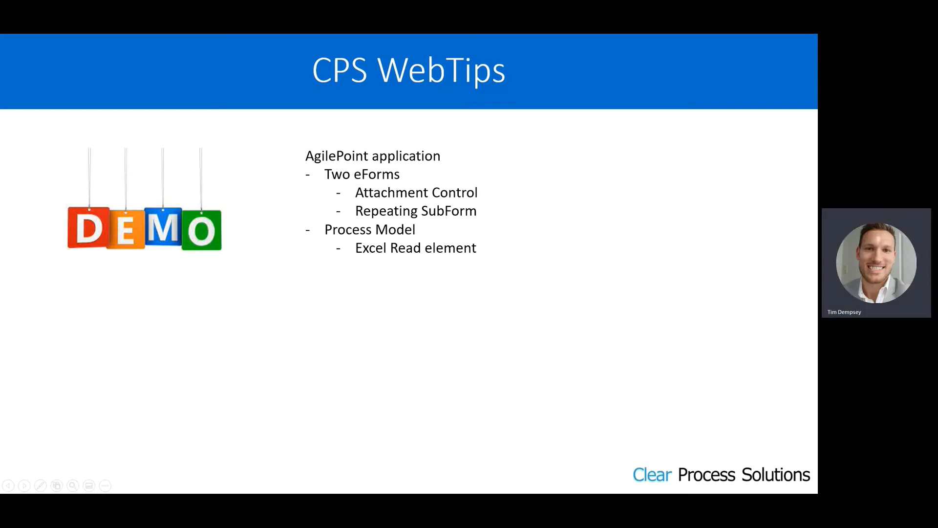
pyautogui.press('Right')
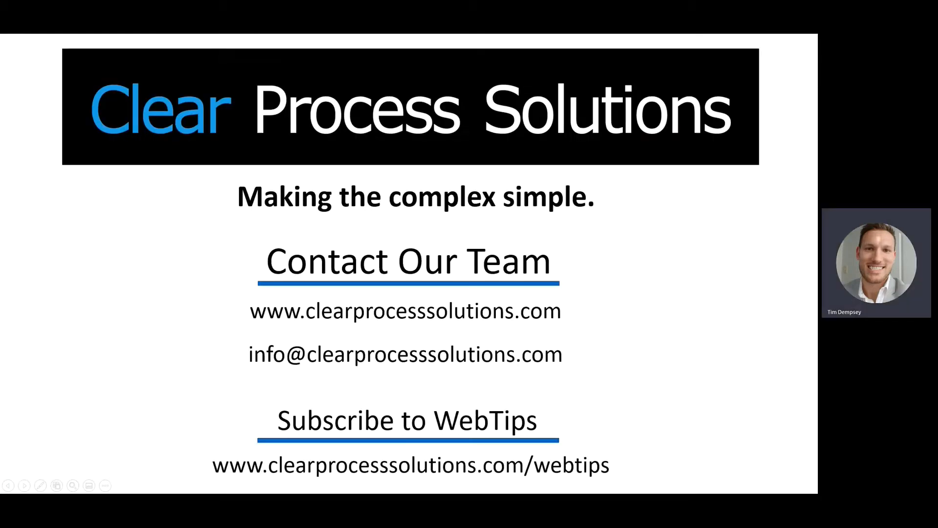